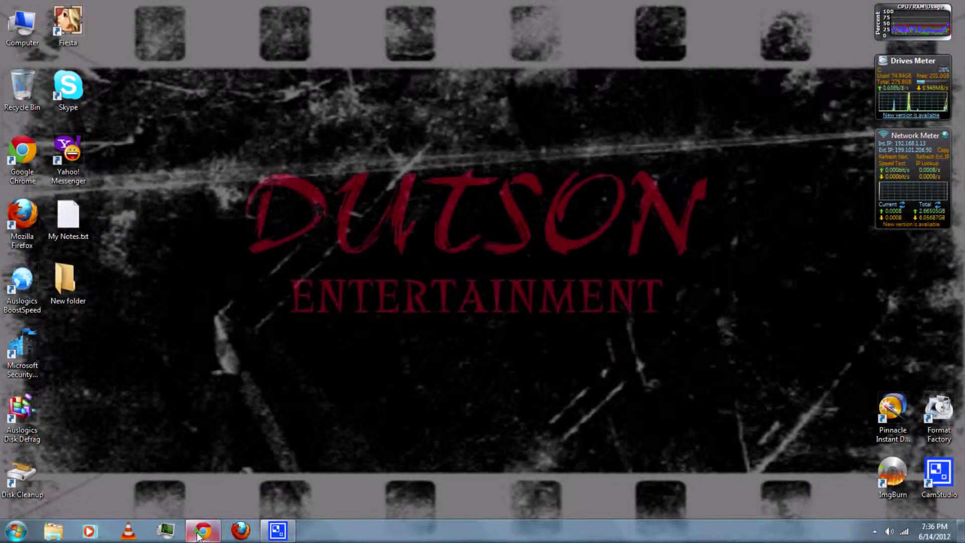
# - From Chrome's UltraVNC downloads, accept the conditions and start downloading the 1.0.9.6.2 installer
pyautogui.click(203, 531)
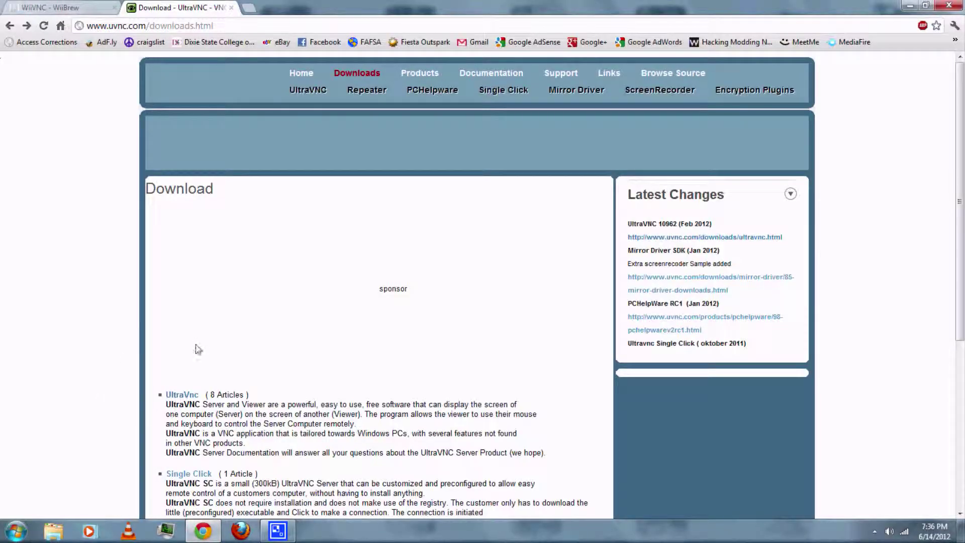
pyautogui.click(185, 397)
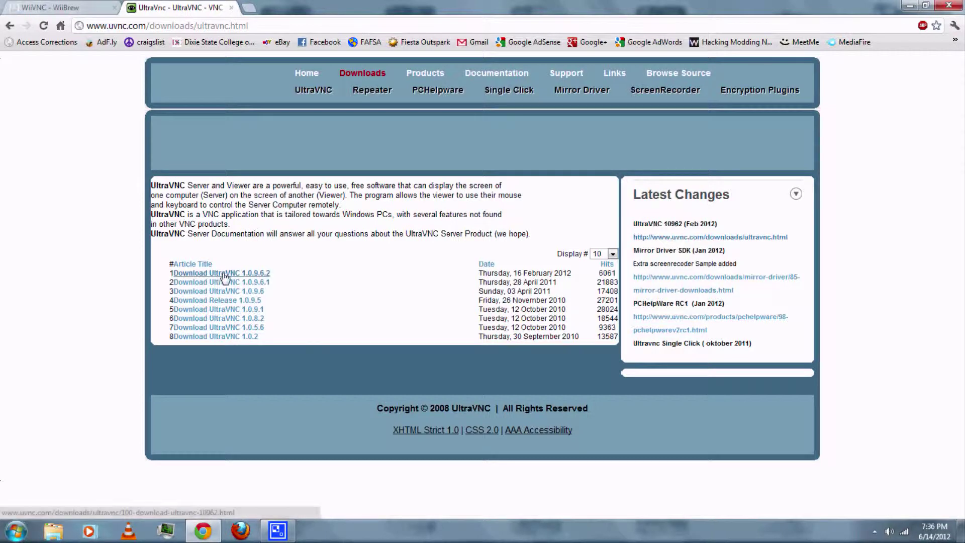
pyautogui.click(224, 275)
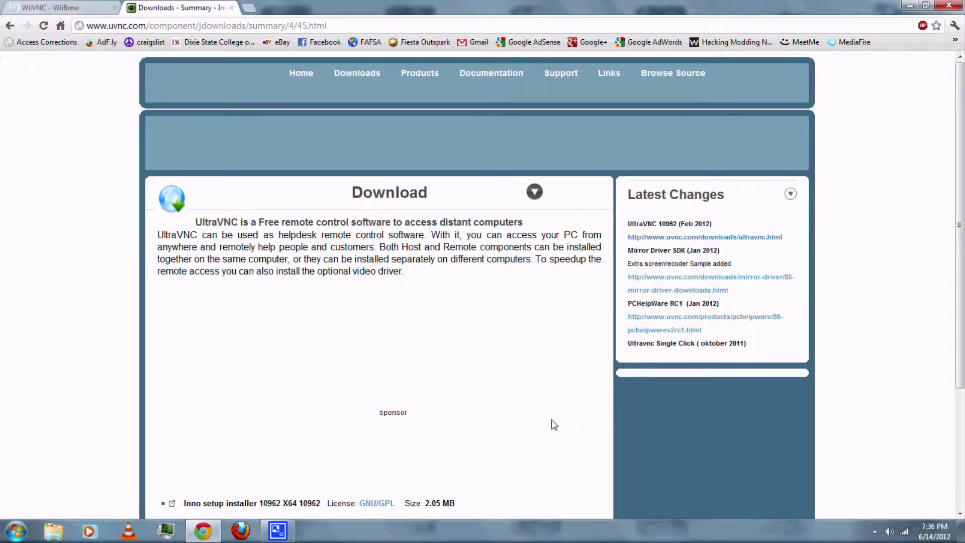
pyautogui.scroll(-1, 551, 420)
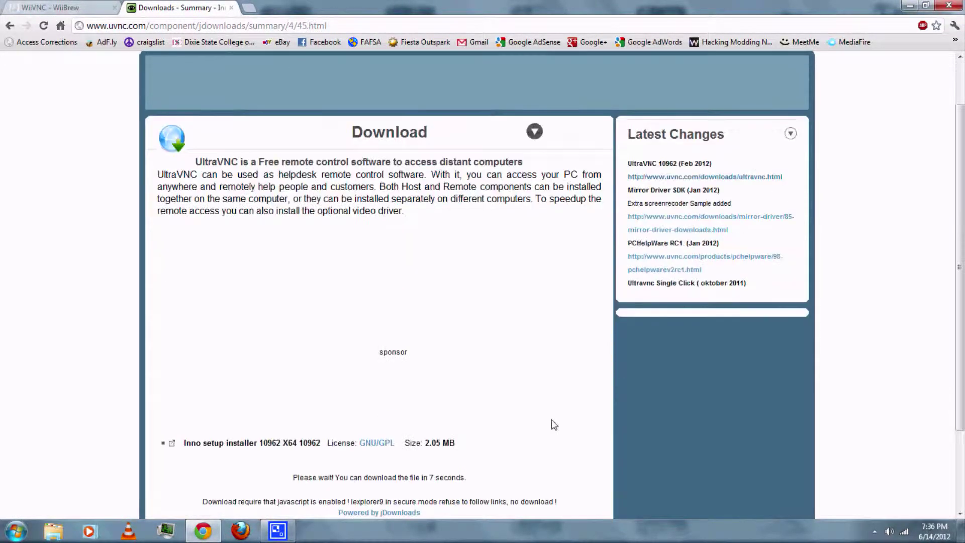
pyautogui.scroll(-1, 552, 420)
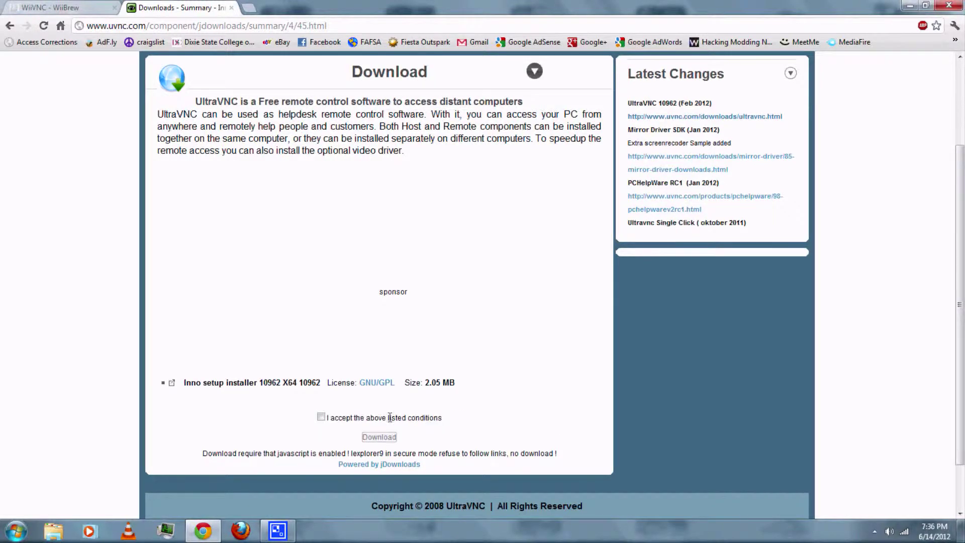
pyautogui.click(327, 420)
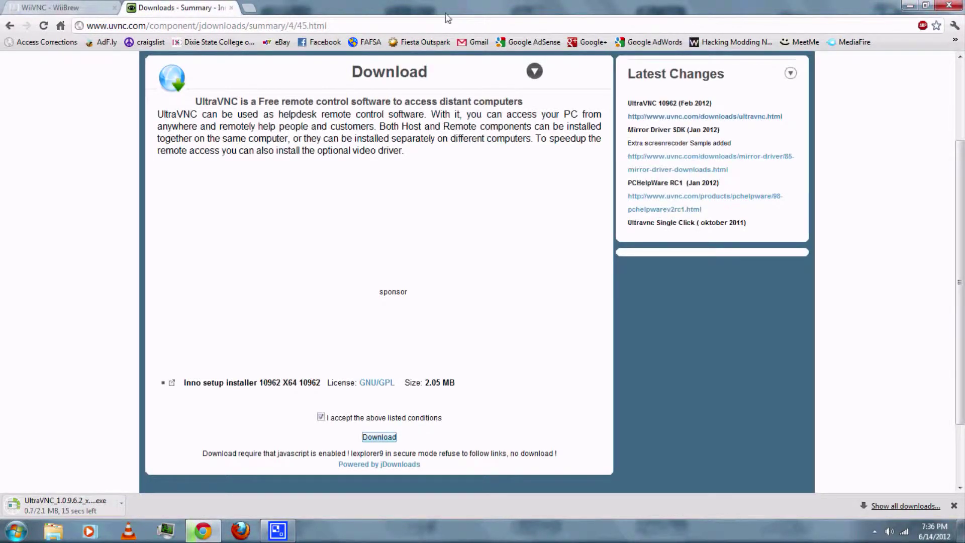
# - Download WiiVNC.zip from the WiiBrew WiiVNC page, then minimise Chrome
pyautogui.click(58, 11)
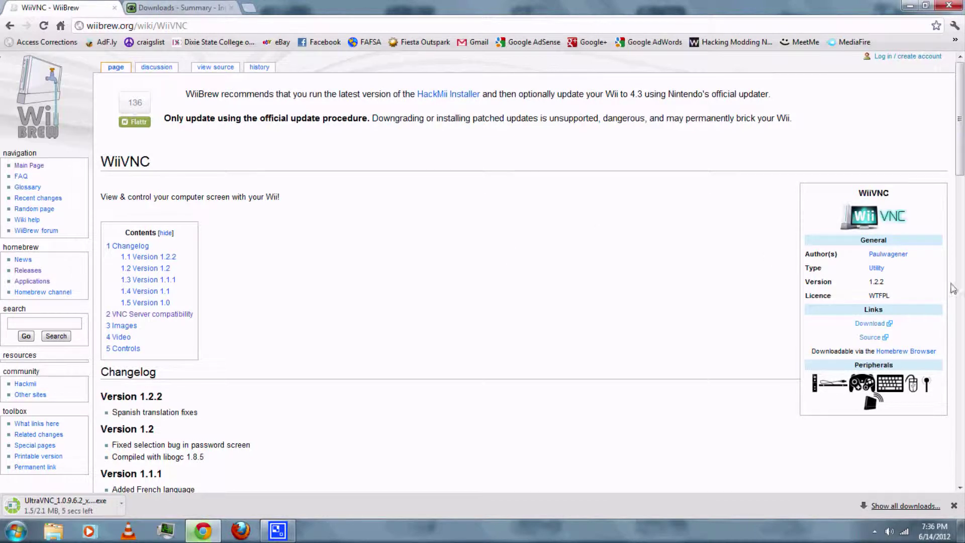
pyautogui.click(866, 326)
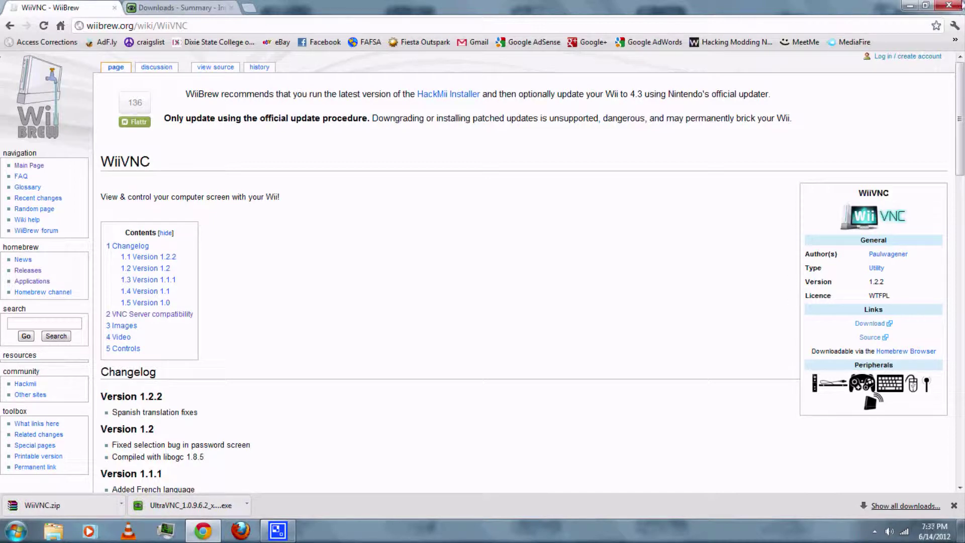
pyautogui.click(906, 5)
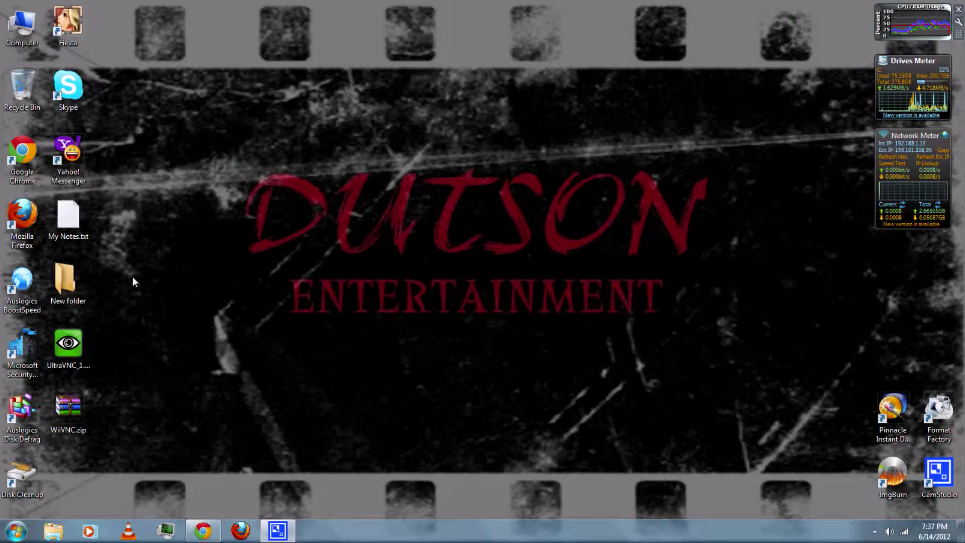
# - Run the UltraVNC installer in English, accept the licence, and keep default folder, components and Start Menu
pyautogui.doubleClick(70, 345)
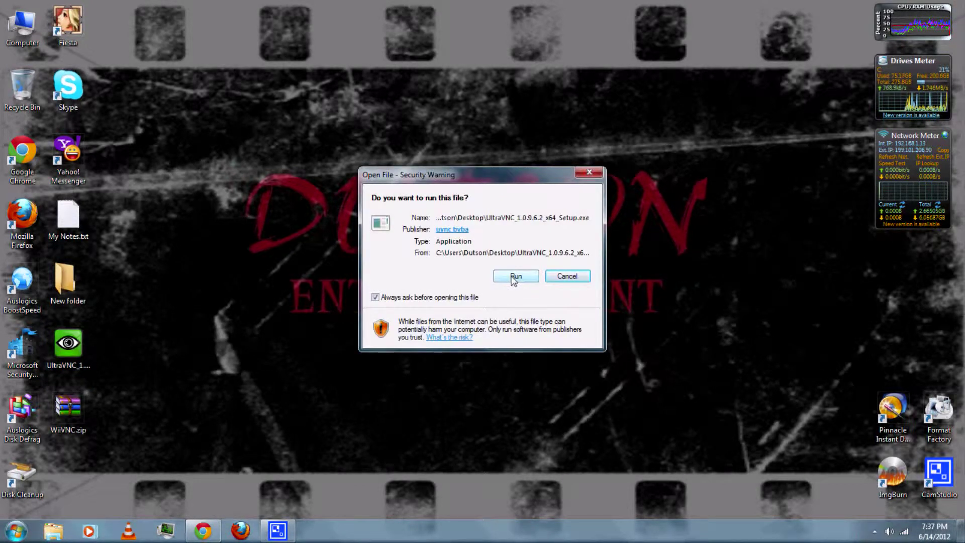
pyautogui.click(516, 276)
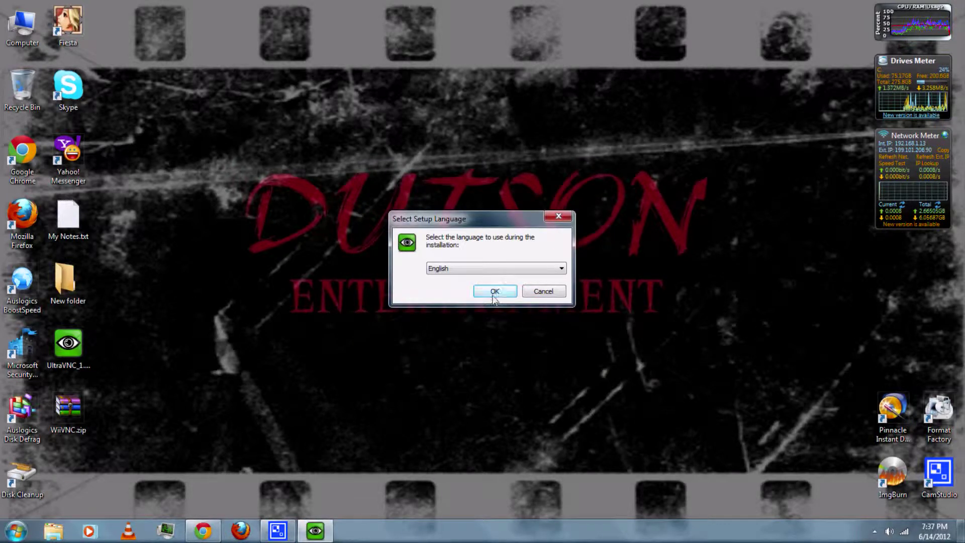
pyautogui.click(493, 292)
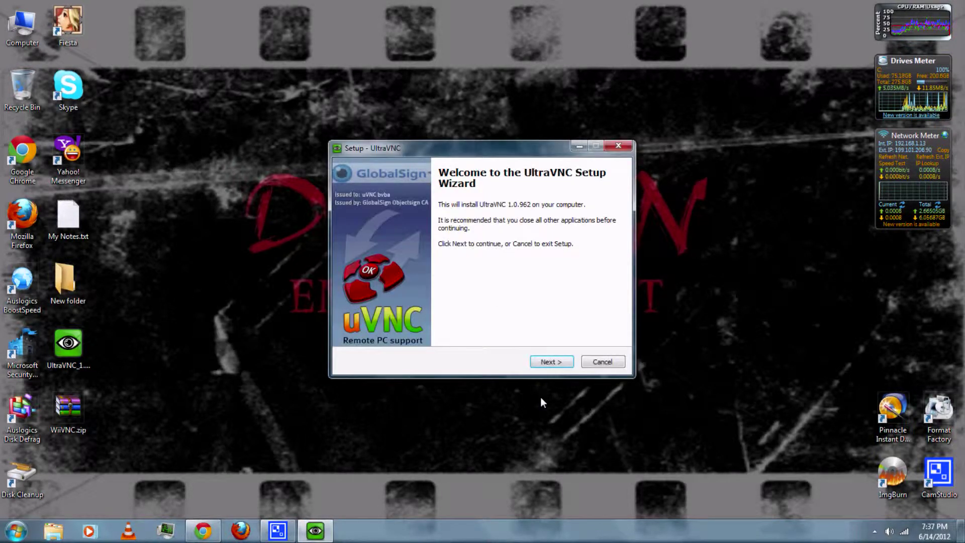
pyautogui.click(548, 363)
pyautogui.hotkey('alt', 'a')
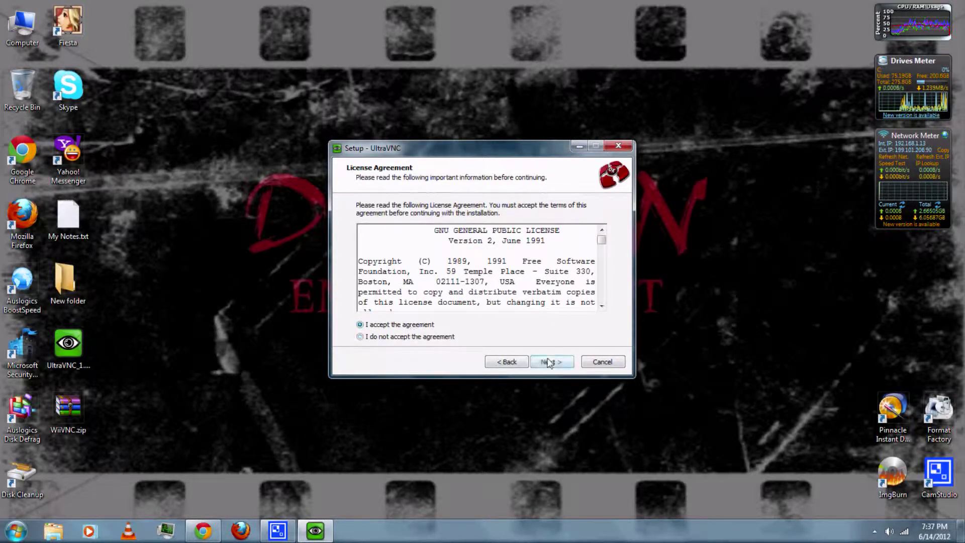
pyautogui.click(549, 363)
pyautogui.click(549, 363)
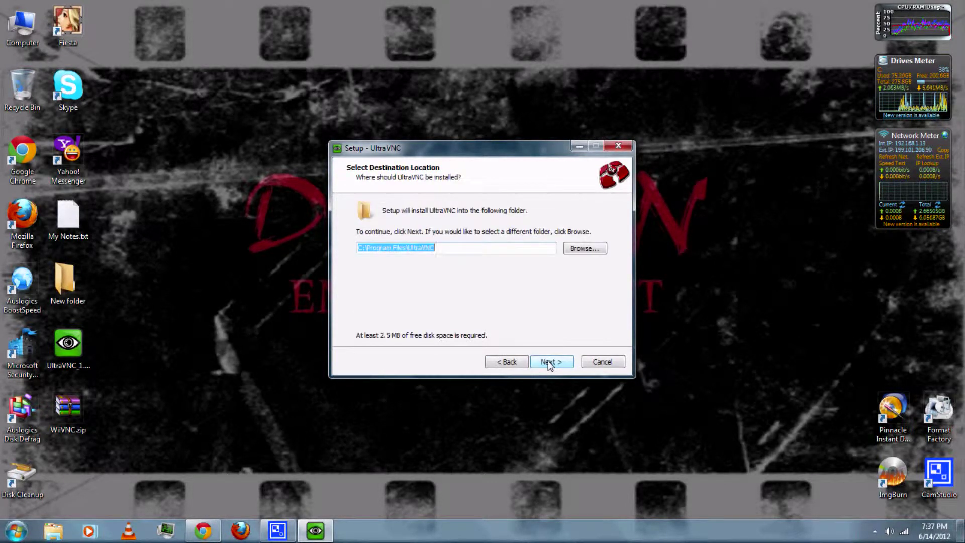
pyautogui.click(549, 362)
pyautogui.click(549, 363)
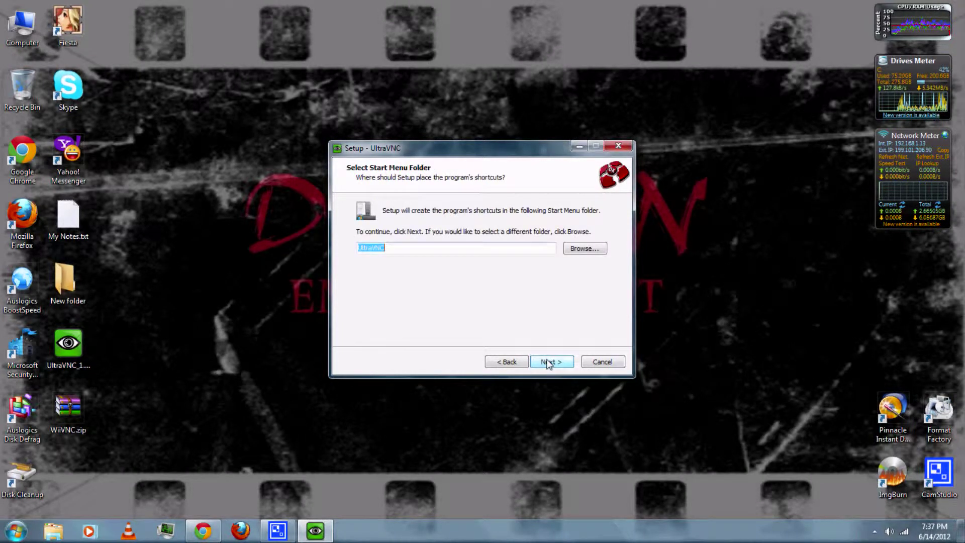
pyautogui.click(549, 363)
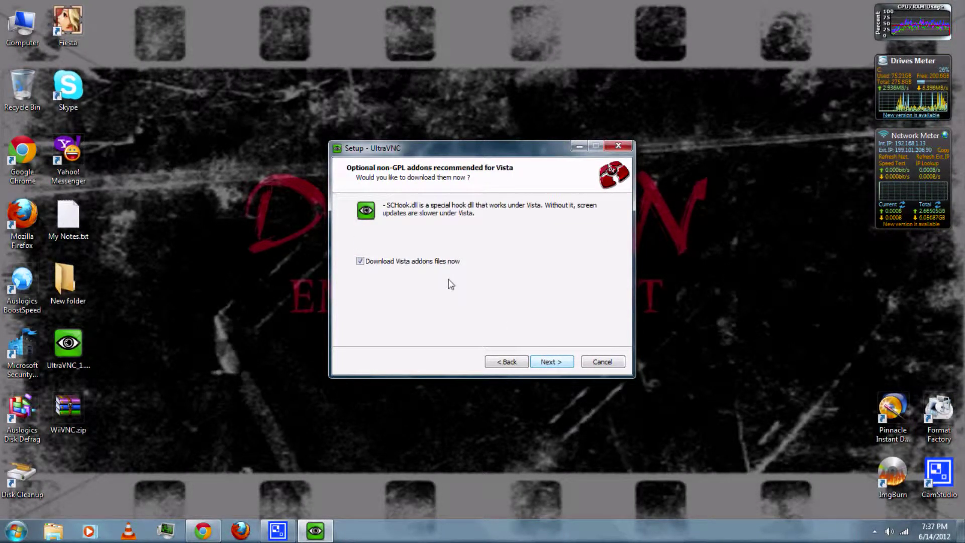
# - Skip the Vista addons, add desktop icons and the server driver, and install
pyautogui.click(437, 262)
pyautogui.click(546, 363)
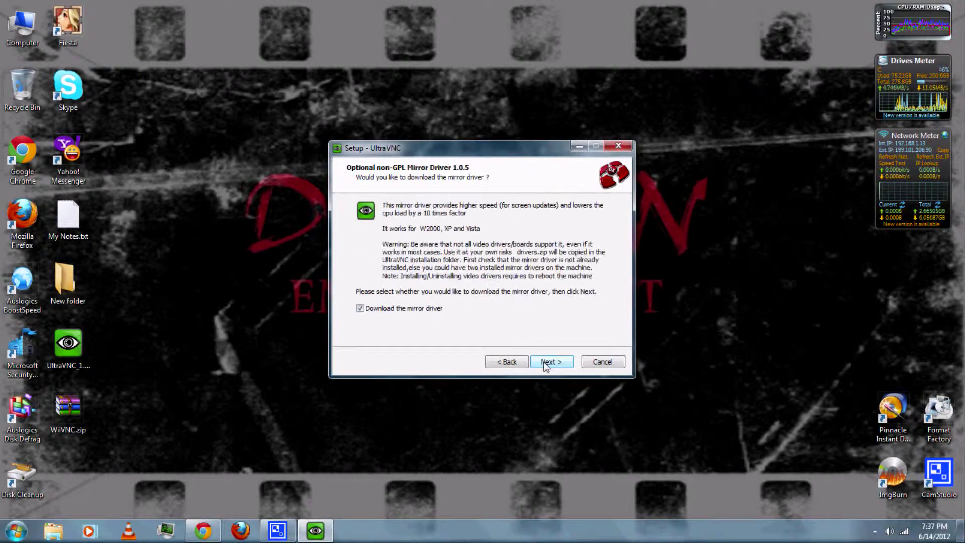
pyautogui.click(544, 362)
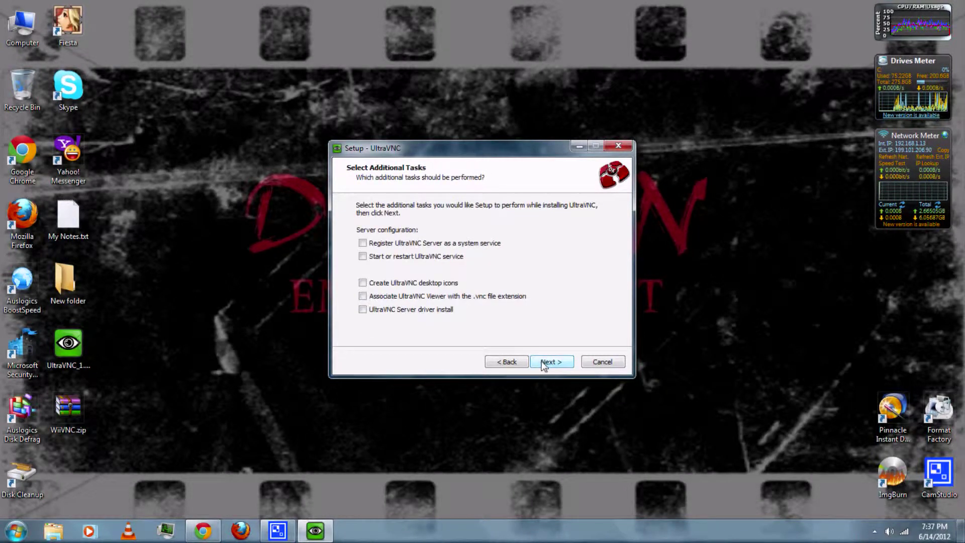
pyautogui.click(363, 284)
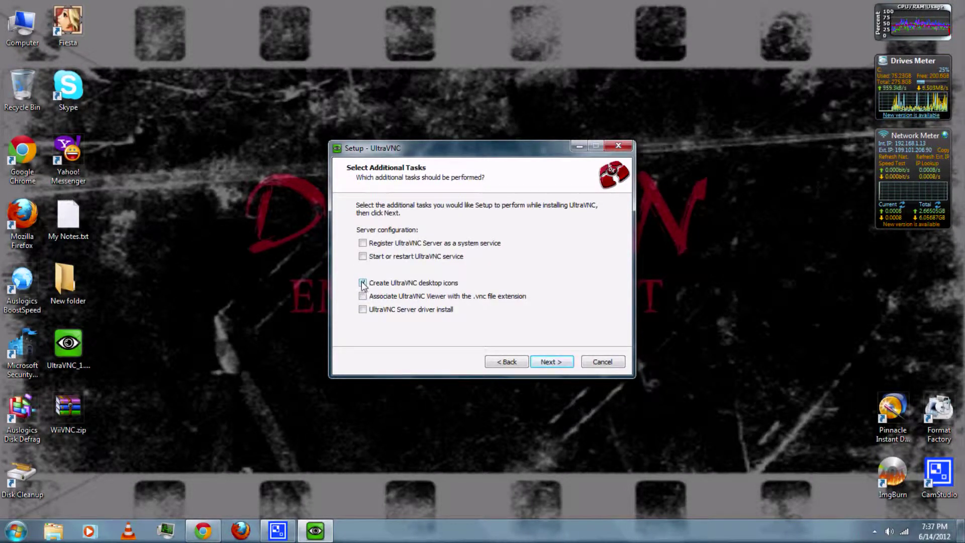
pyautogui.click(363, 309)
pyautogui.click(542, 364)
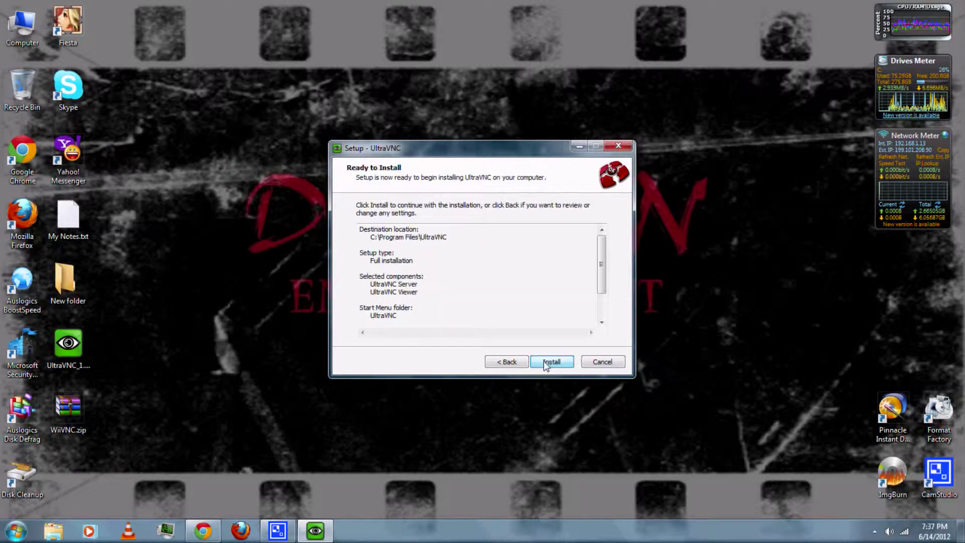
pyautogui.click(543, 363)
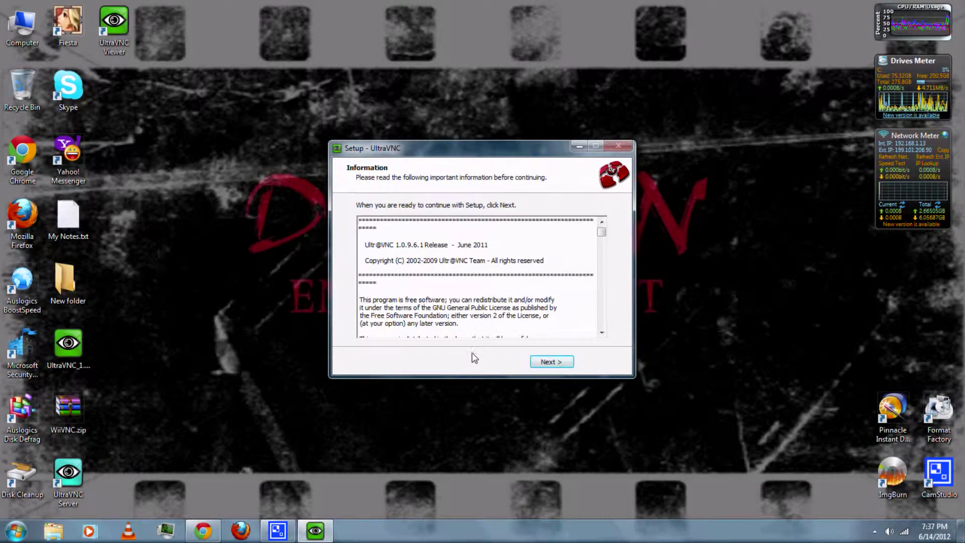
pyautogui.click(552, 362)
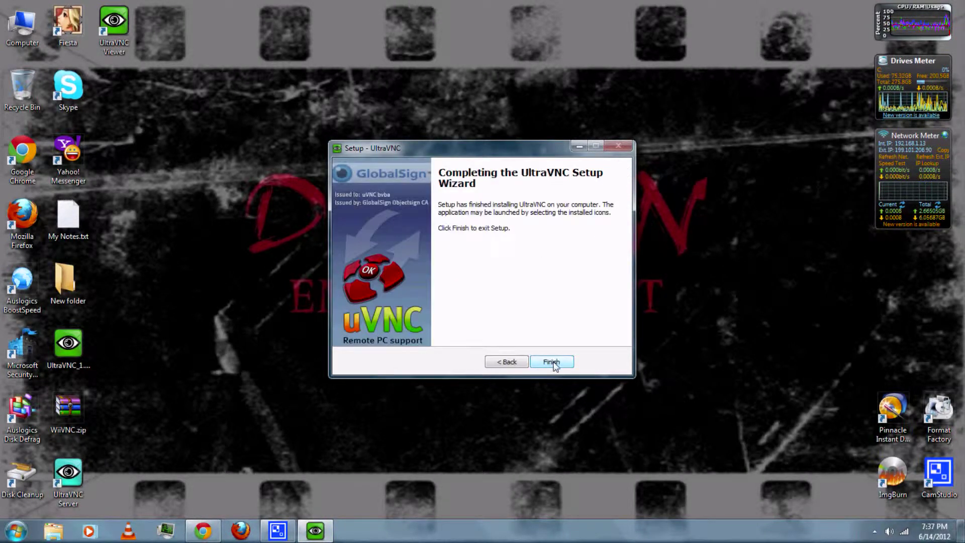
# - Close the finished setup, extract WiiVNC.zip to a WiiVNC folder, and open it on the right
pyautogui.click(552, 363)
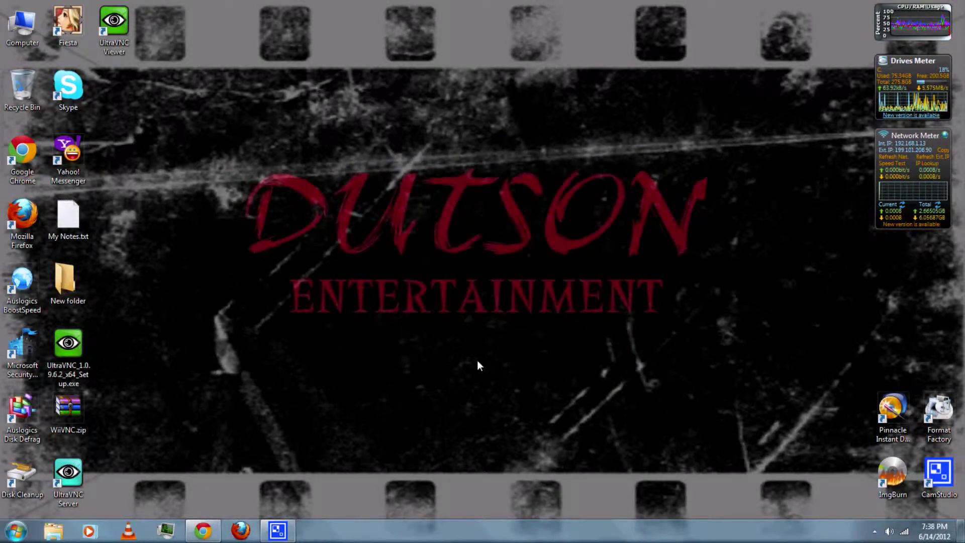
pyautogui.rightClick(71, 412)
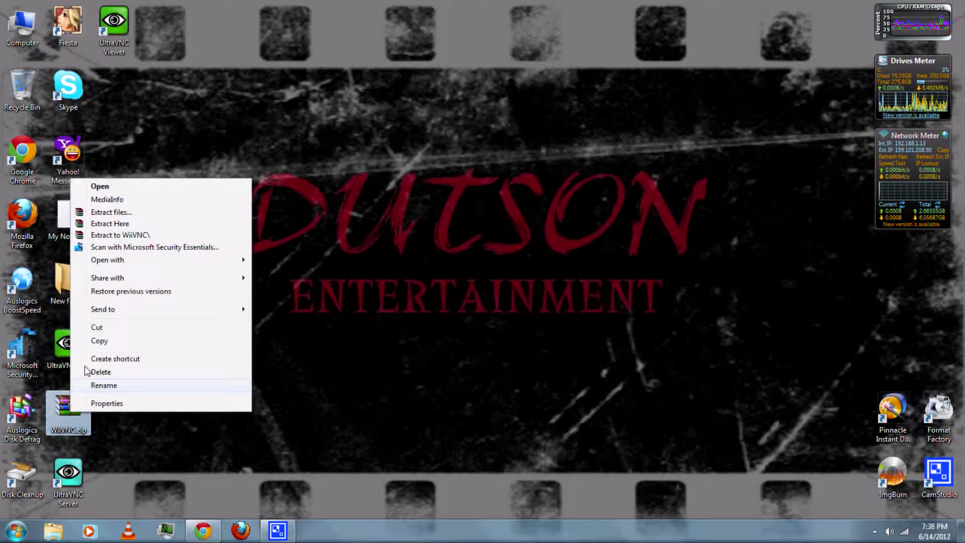
pyautogui.click(129, 240)
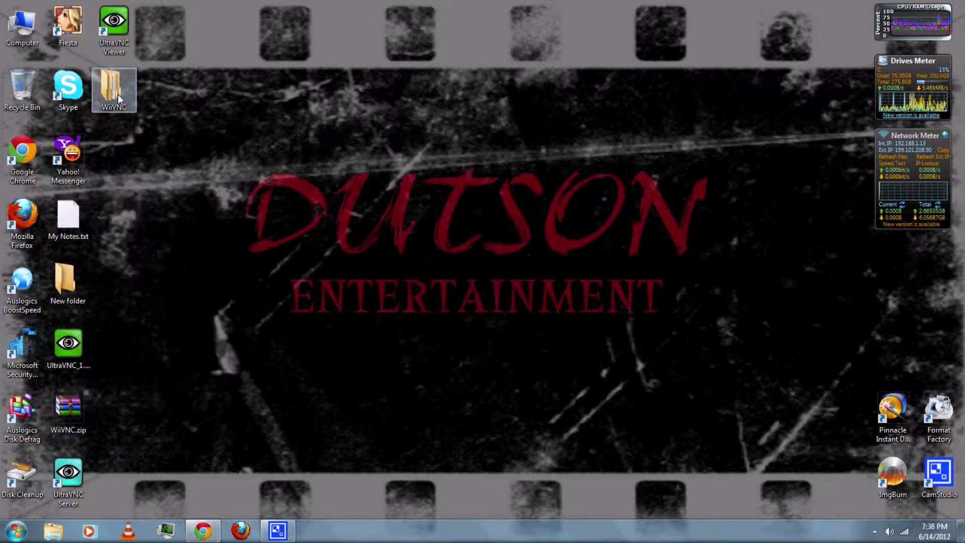
pyautogui.doubleClick(118, 95)
pyautogui.moveTo(158, 18); pyautogui.dragTo(645, 16)
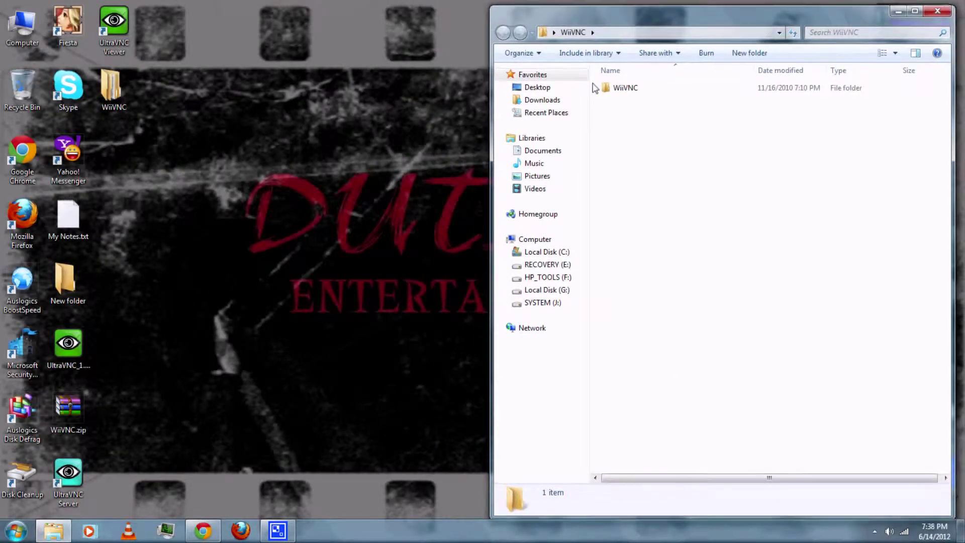
# - Copy the extracted WiiVNC folder into the apps folder on SD Card (D:)
pyautogui.doubleClick(21, 31)
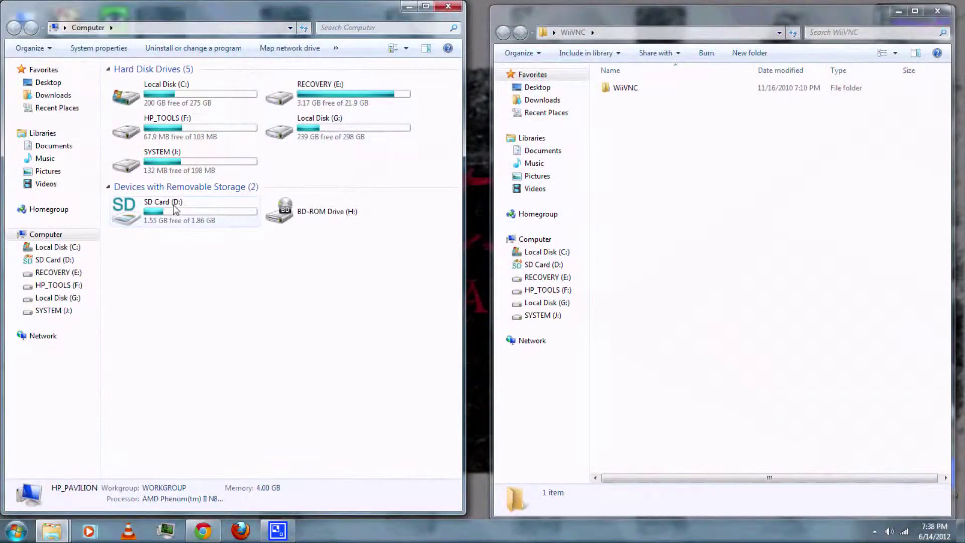
pyautogui.doubleClick(173, 208)
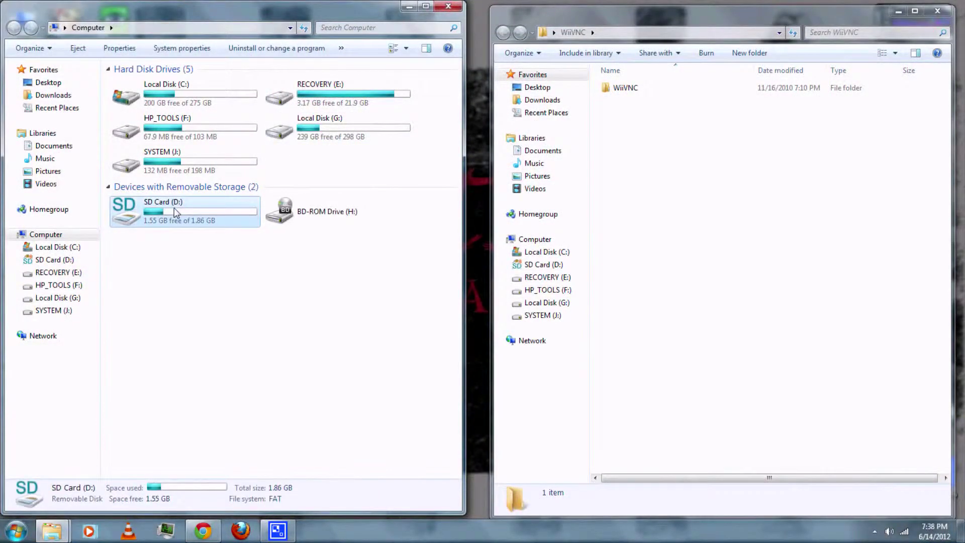
pyautogui.doubleClick(147, 83)
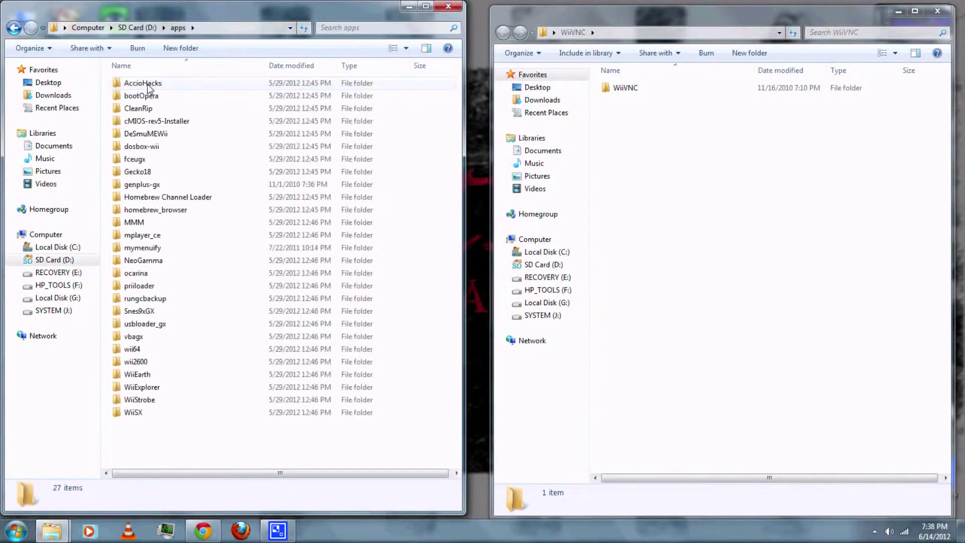
pyautogui.click(625, 89)
pyautogui.moveTo(626, 96); pyautogui.dragTo(283, 459)
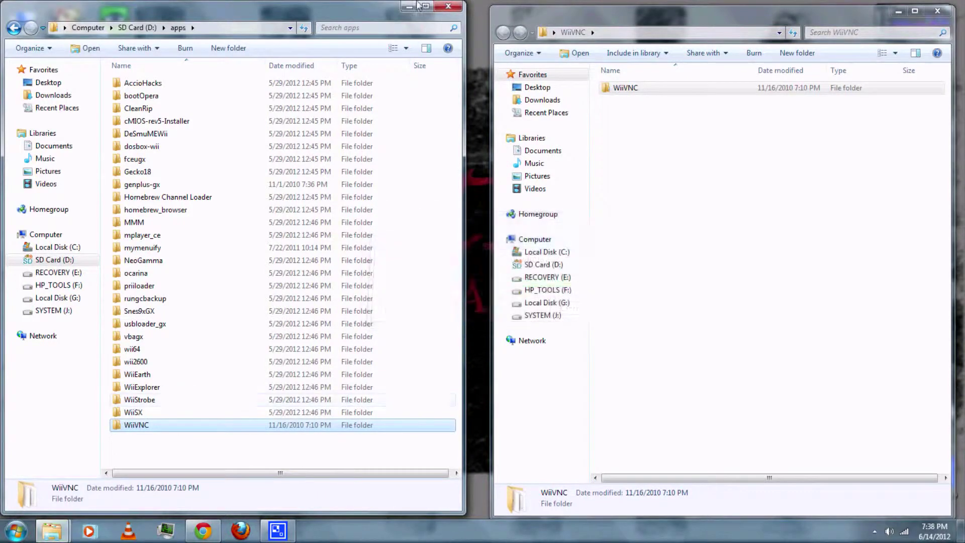
# - Close both Explorer windows and launch UltraVNC Server from its desktop shortcut
pyautogui.click(447, 7)
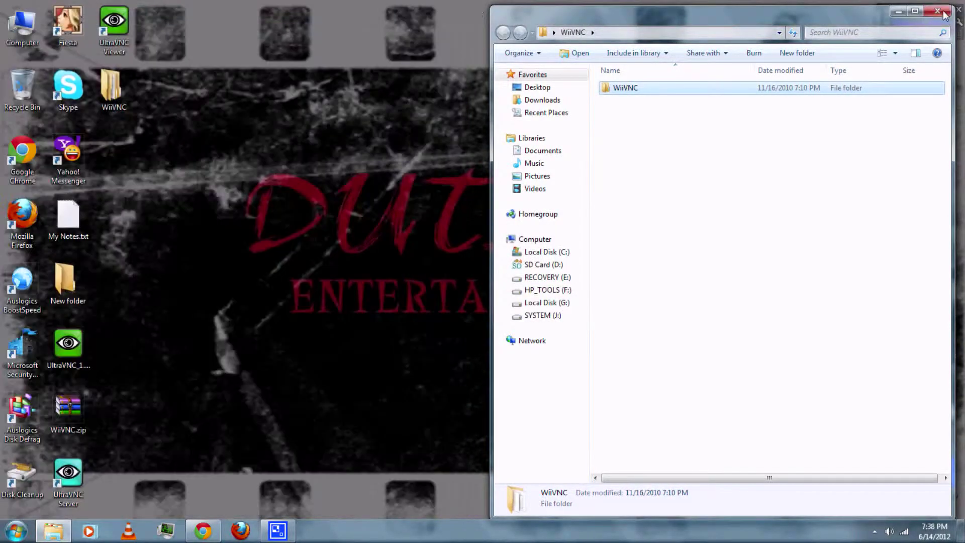
pyautogui.click(949, 13)
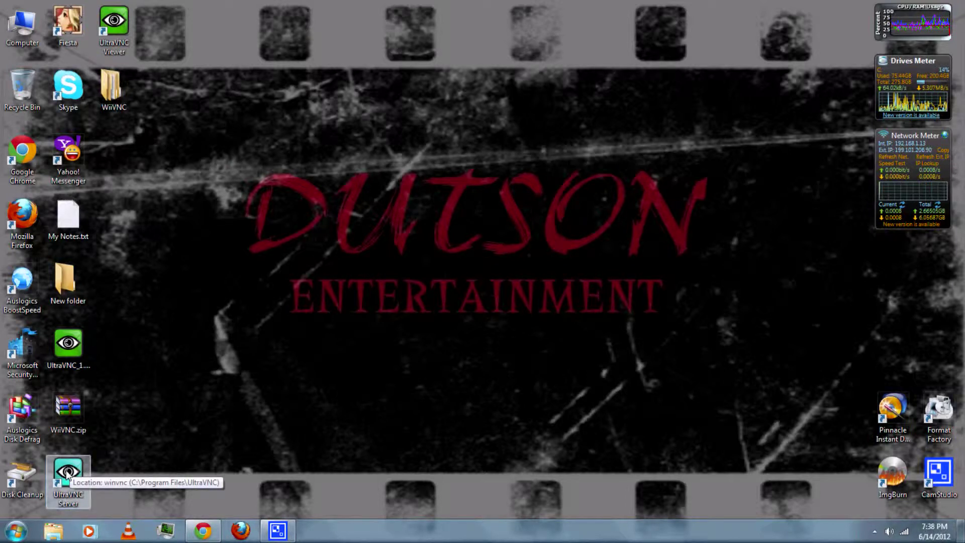
pyautogui.doubleClick(67, 473)
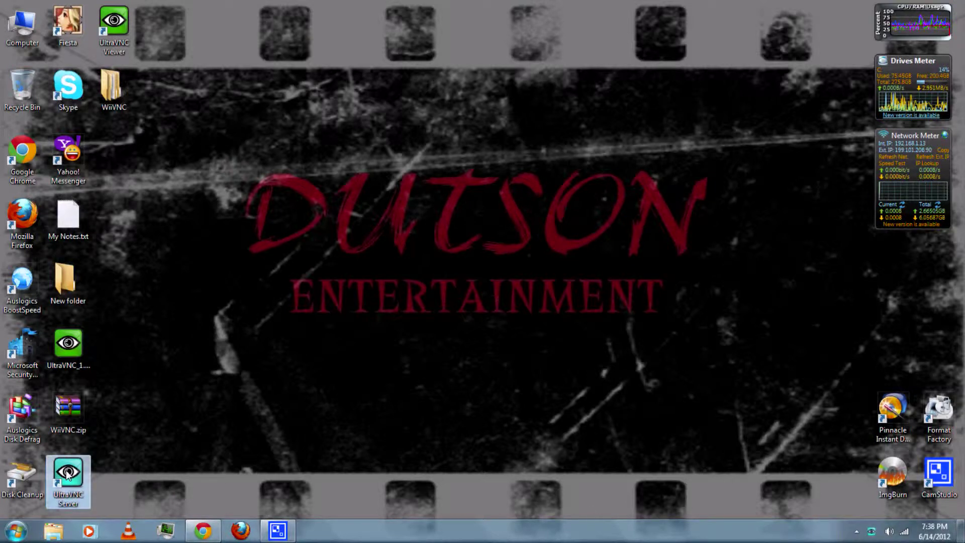
# - Open UltraVNC Server's Admin Properties from the tray and specify the 5900 port directly
pyautogui.click(856, 531)
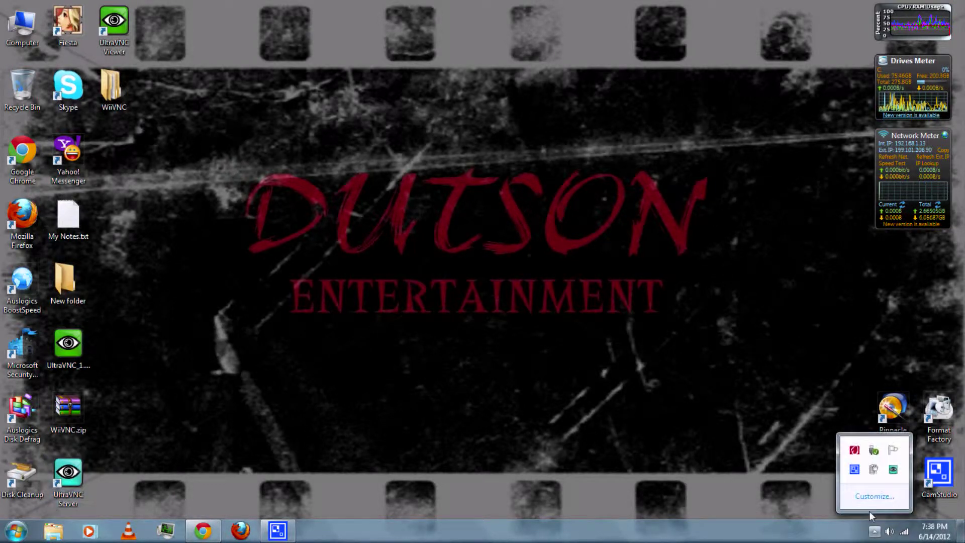
pyautogui.rightClick(893, 470)
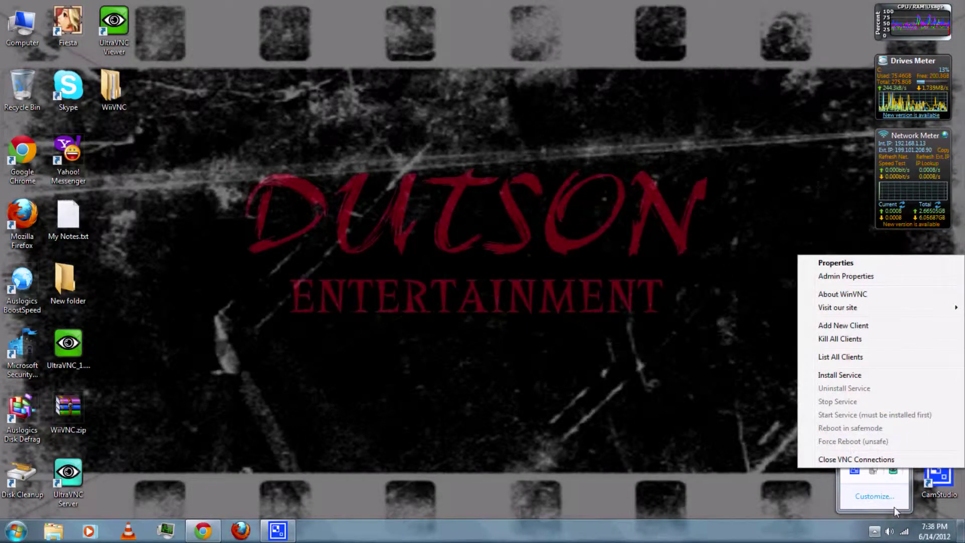
pyautogui.click(844, 278)
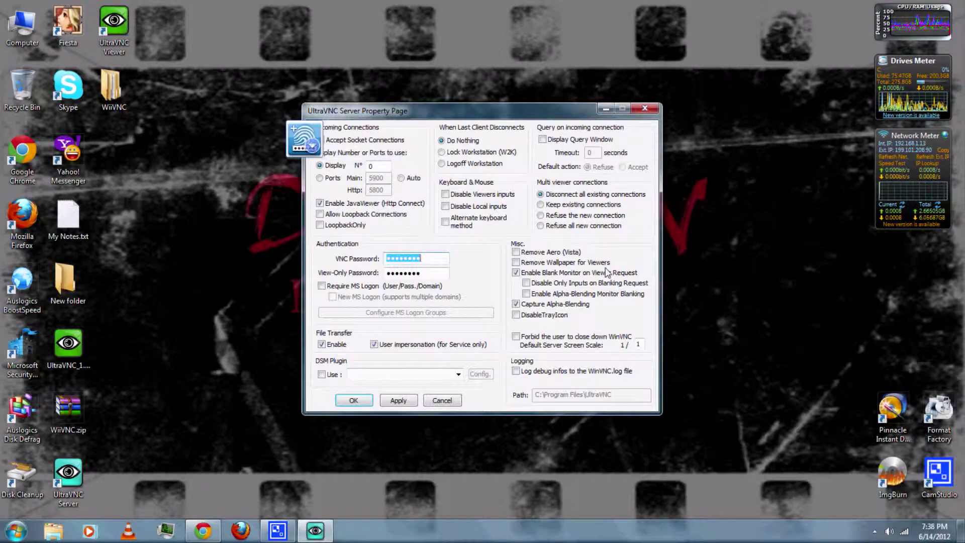
pyautogui.moveTo(397, 107); pyautogui.dragTo(406, 98)
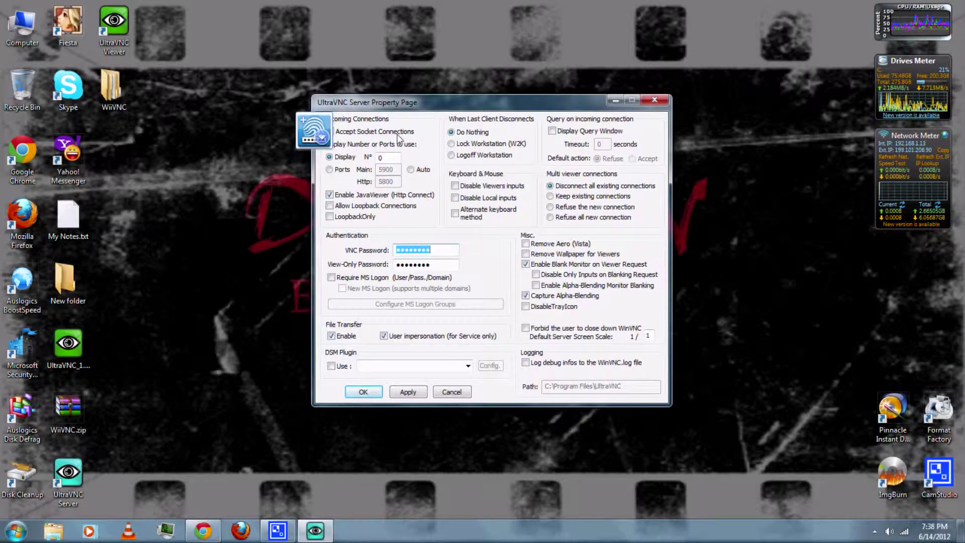
pyautogui.click(331, 170)
pyautogui.click(395, 172)
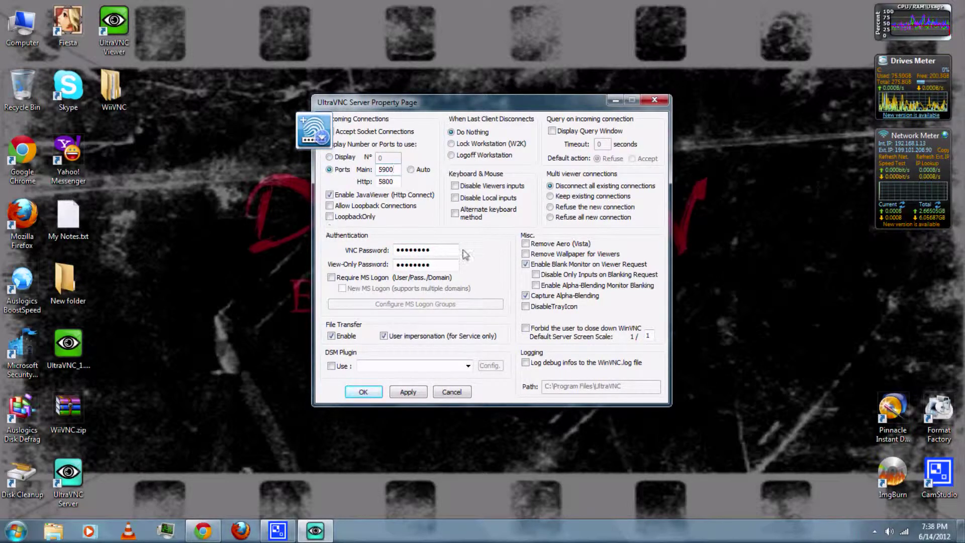
# - Replace the VNC and view-only passwords with new ones, then apply and save
pyautogui.moveTo(455, 250); pyautogui.dragTo(381, 250)
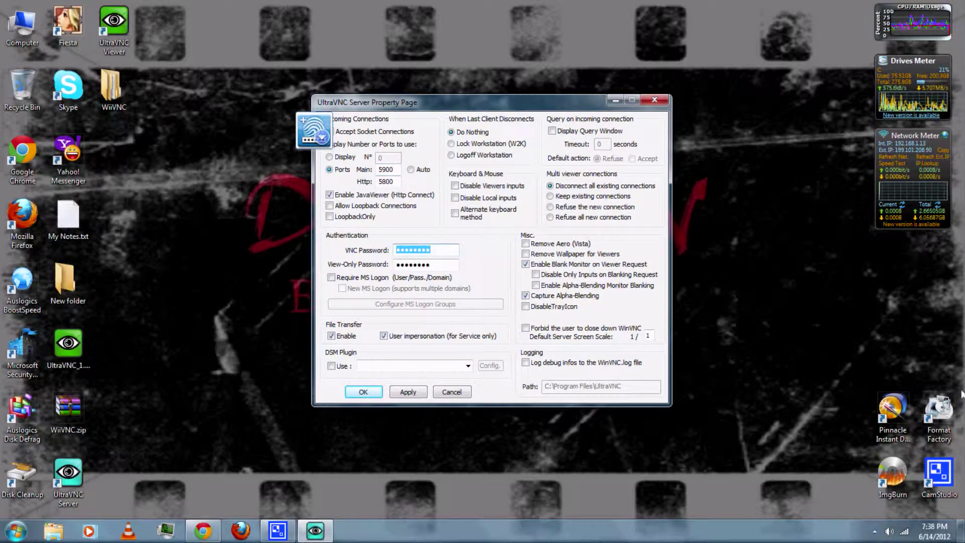
pyautogui.write('12')
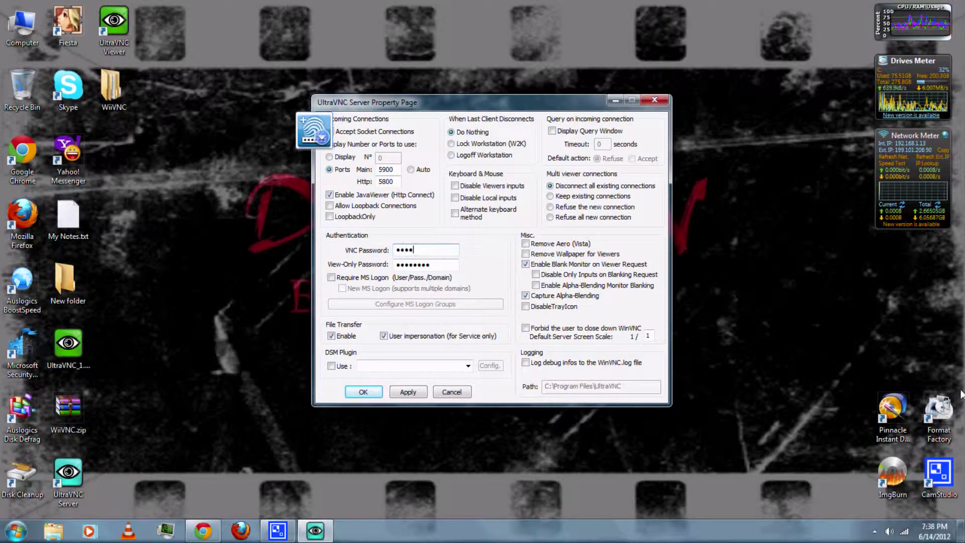
pyautogui.write('6789012')
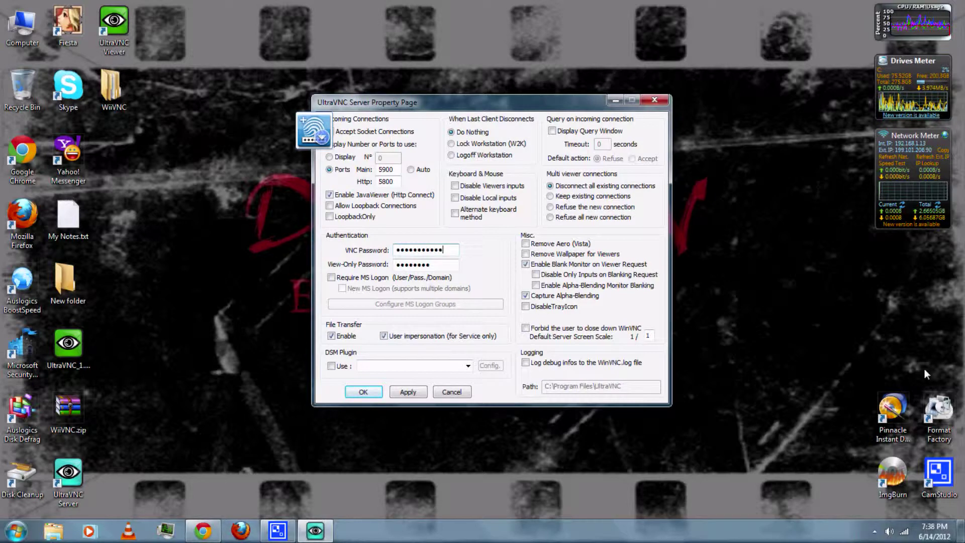
pyautogui.moveTo(430, 265); pyautogui.dragTo(391, 269)
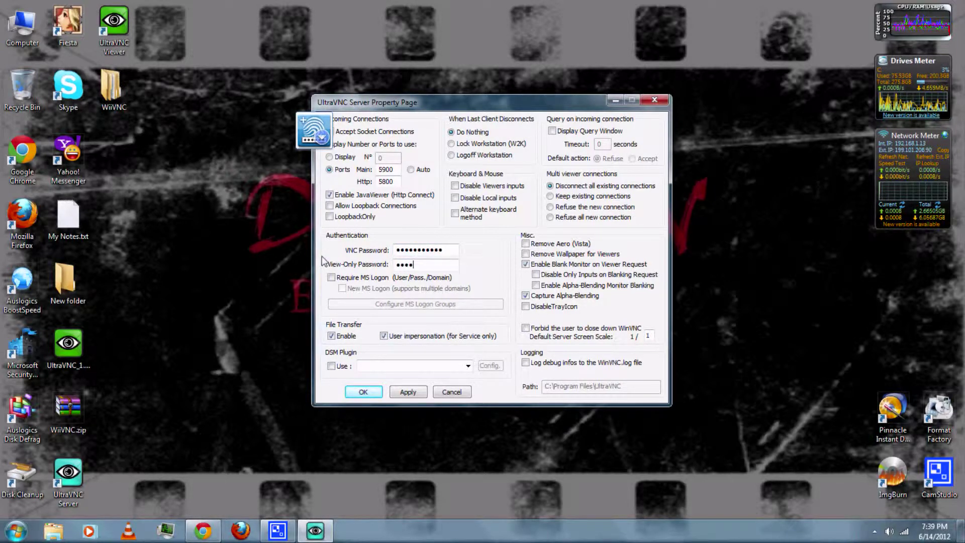
pyautogui.write('****')
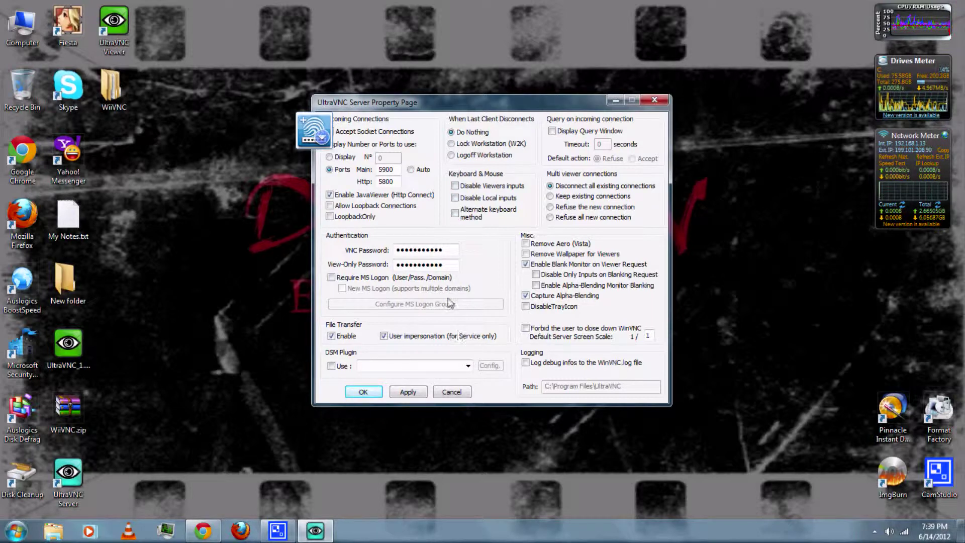
pyautogui.click(408, 392)
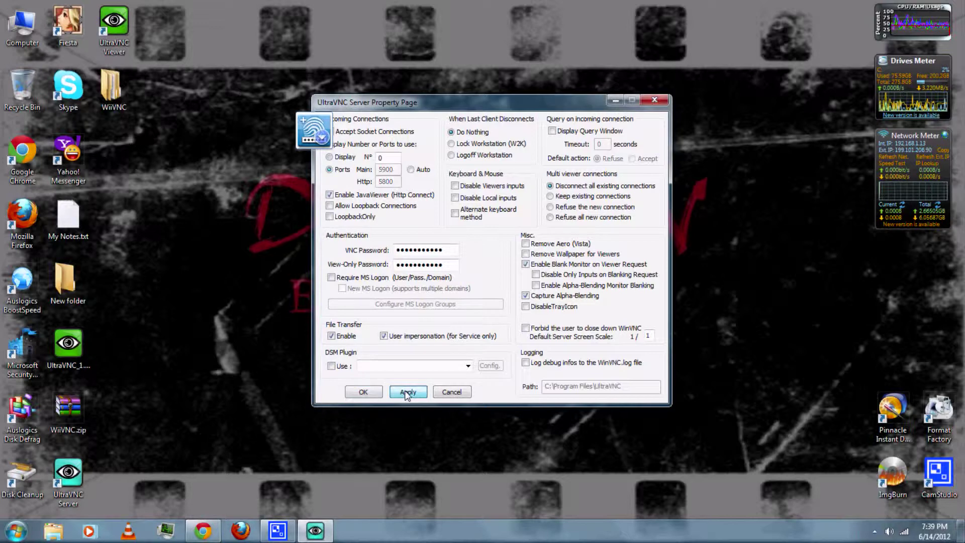
pyautogui.click(364, 392)
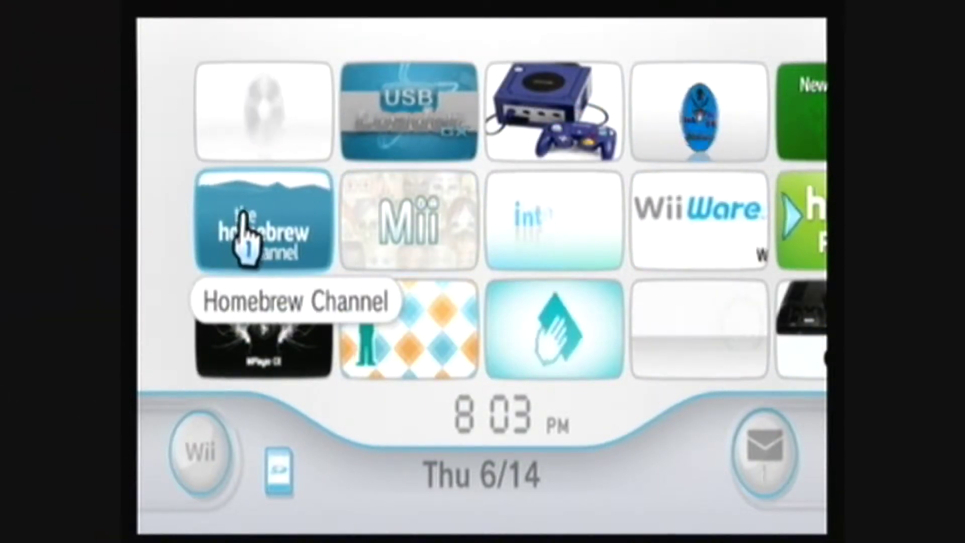
# - Start the Homebrew Channel from its Wii Menu tile
pyautogui.click(241, 236)
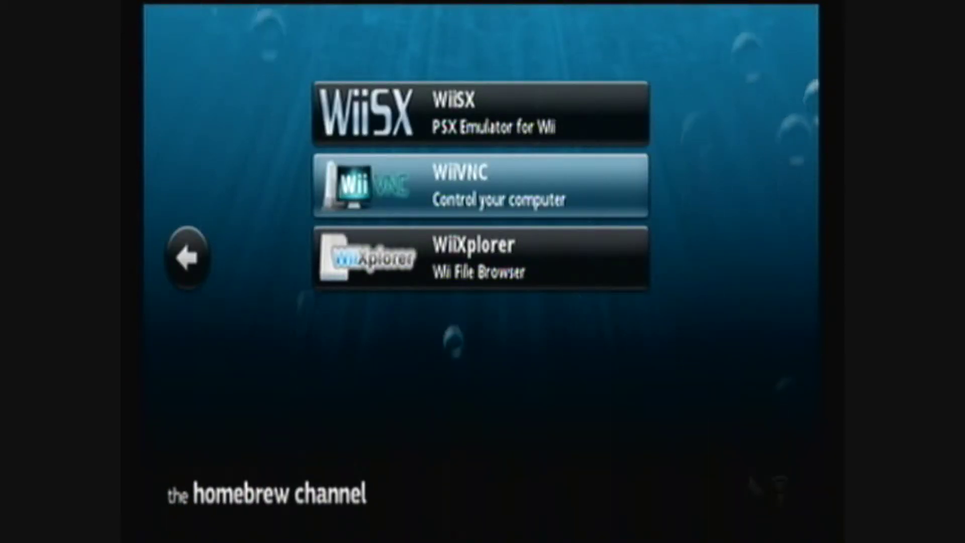
# - Open WiiVNC's entry in the Homebrew Channel and load it
pyautogui.press('Return')
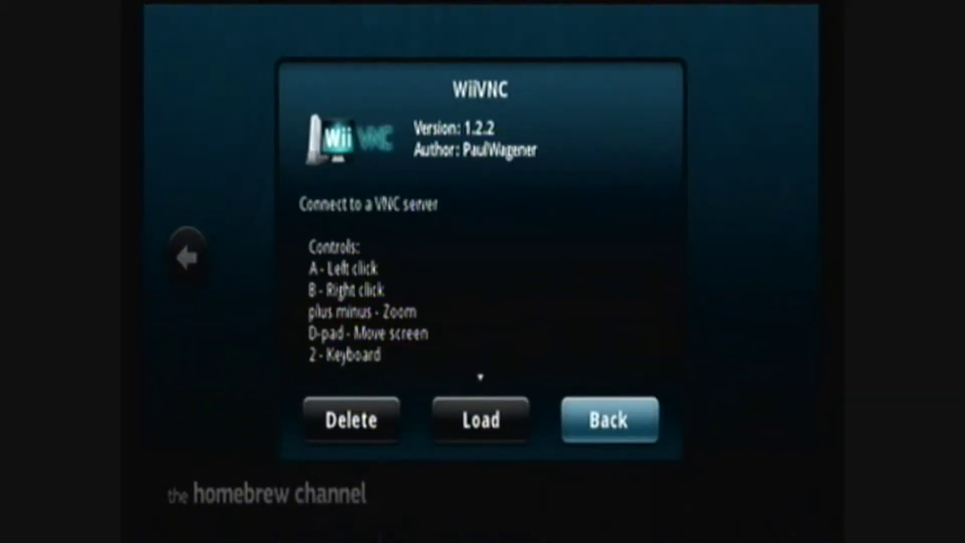
pyautogui.press('Left')
pyautogui.press('Return')
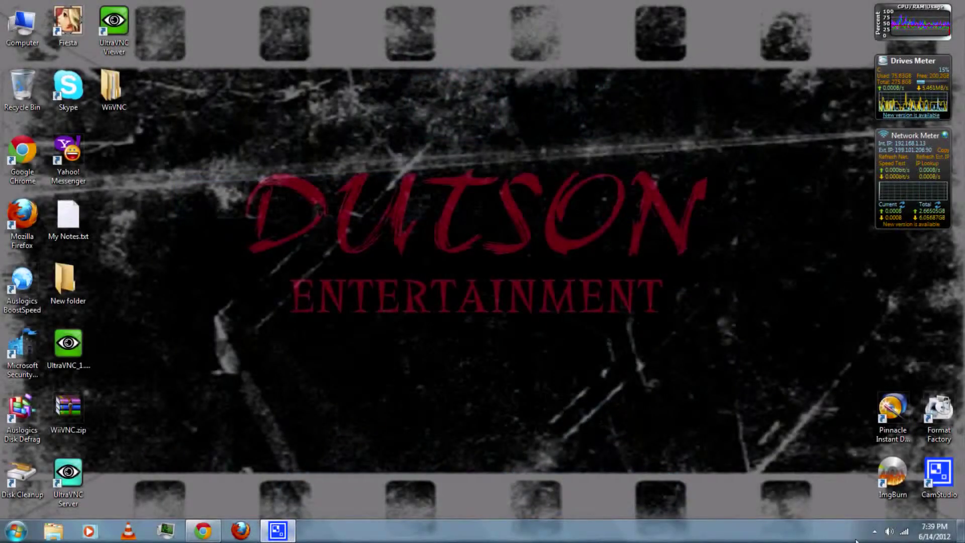
# - Change WiiVNC's server address from 192.168.0.1 to 192.168.1.13 with the on-screen keyboard
pyautogui.click(874, 531)
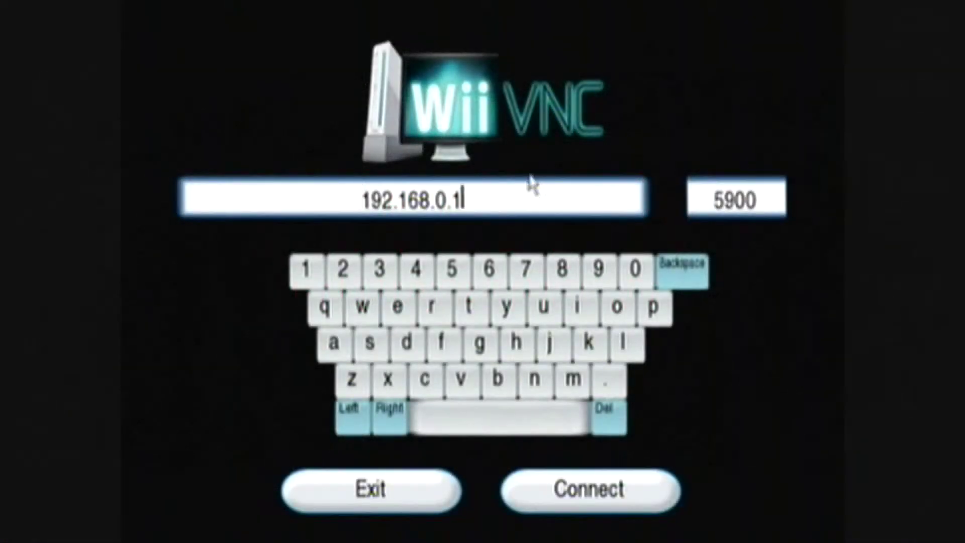
pyautogui.click(699, 269)
pyautogui.click(699, 269)
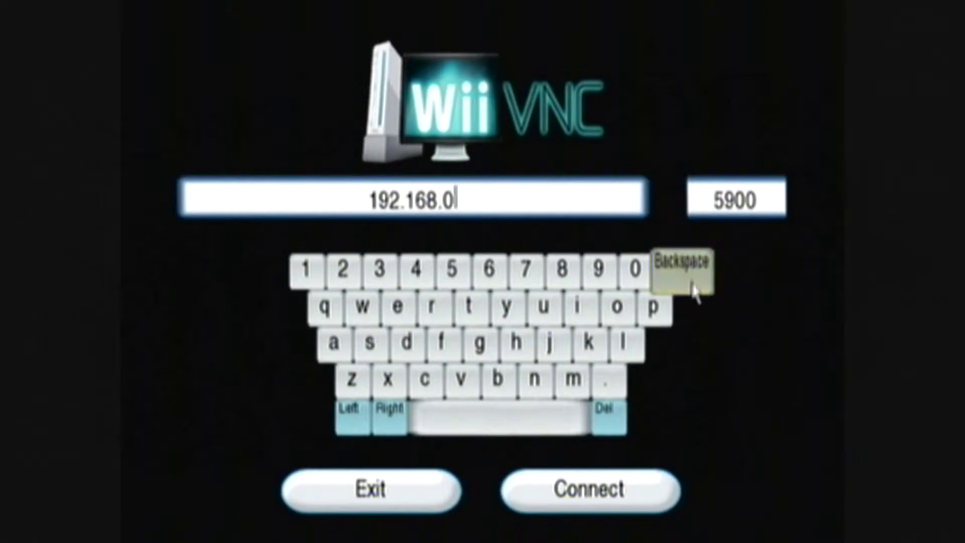
pyautogui.click(694, 286)
pyautogui.click(305, 269)
pyautogui.click(606, 378)
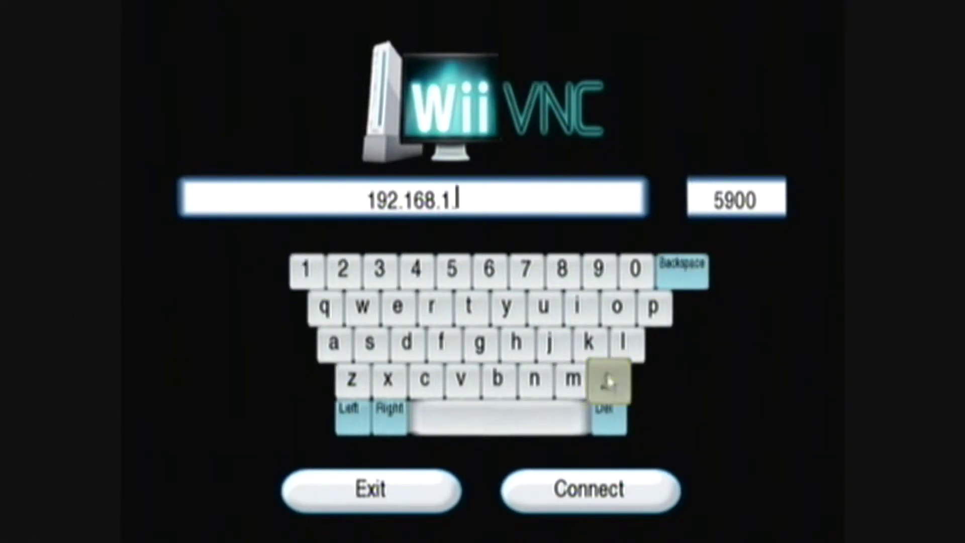
pyautogui.click(303, 268)
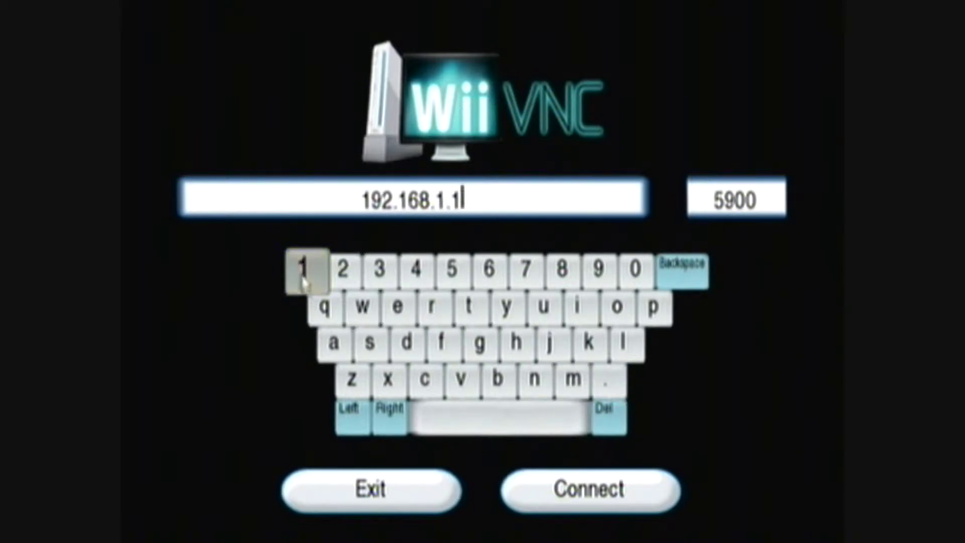
pyautogui.click(379, 269)
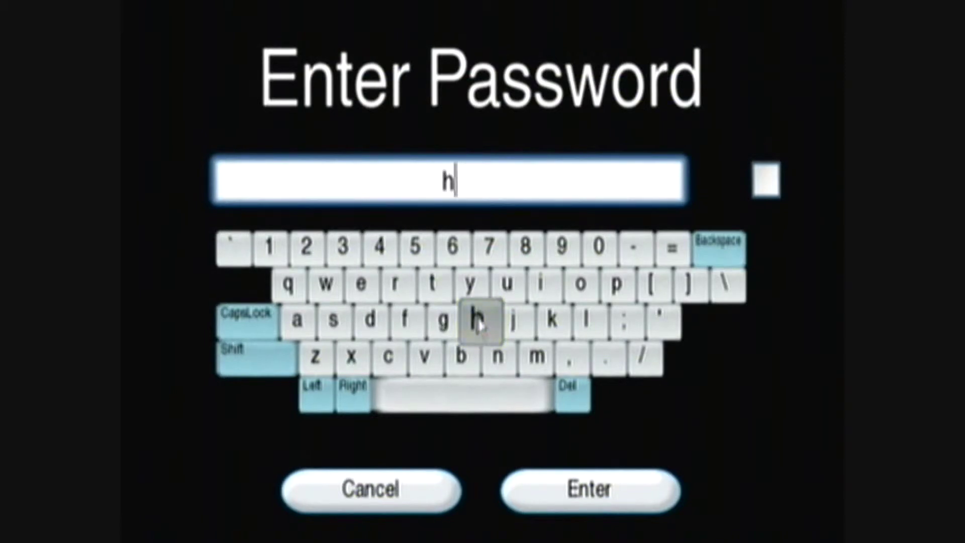
# - Enter the five-character VNC password on the Wii keyboard and submit it to connect to 192.168.1.13
pyautogui.click(296, 320)
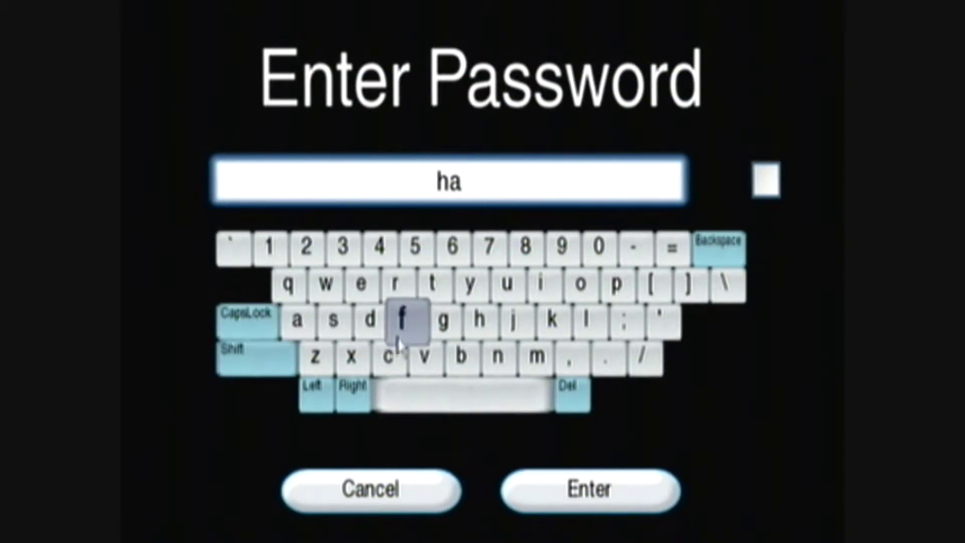
pyautogui.click(388, 356)
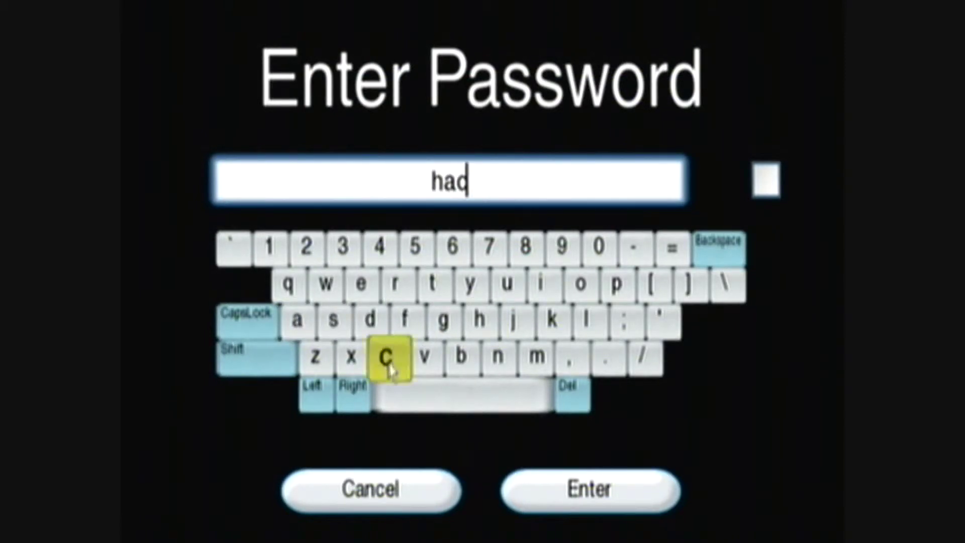
pyautogui.click(541, 332)
pyautogui.click(536, 355)
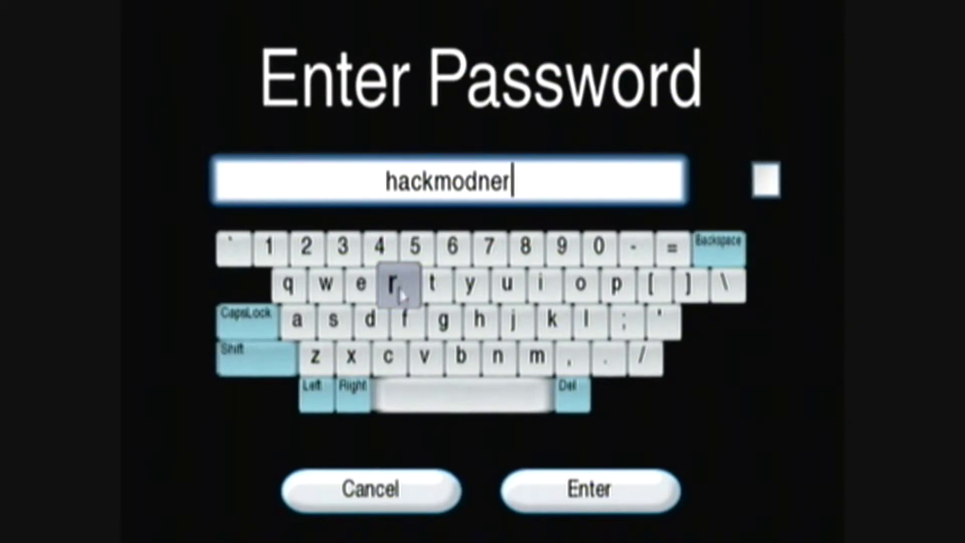
pyautogui.click(373, 325)
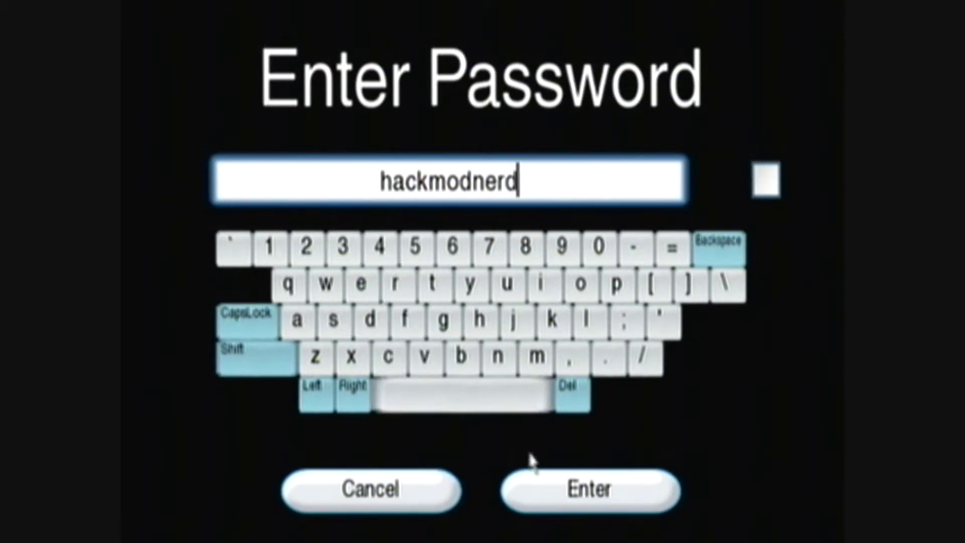
pyautogui.click(592, 486)
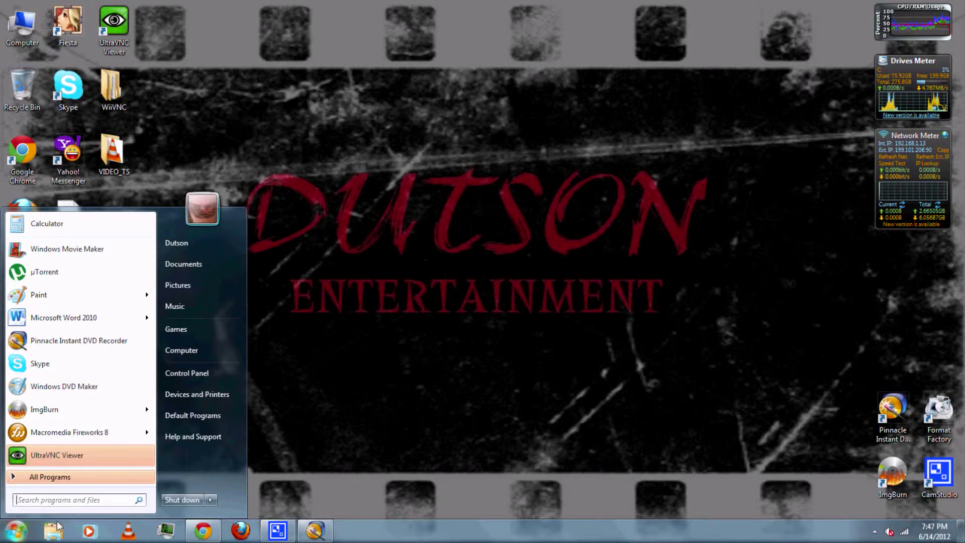
# - Expand All Programs in the Start menu, then close the menu to return to the desktop
pyautogui.click(64, 483)
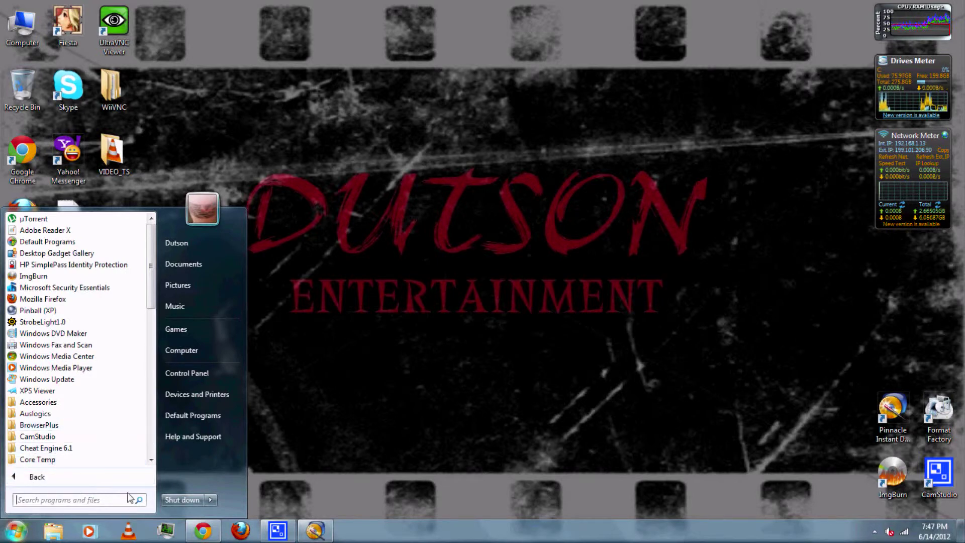
pyautogui.click(370, 320)
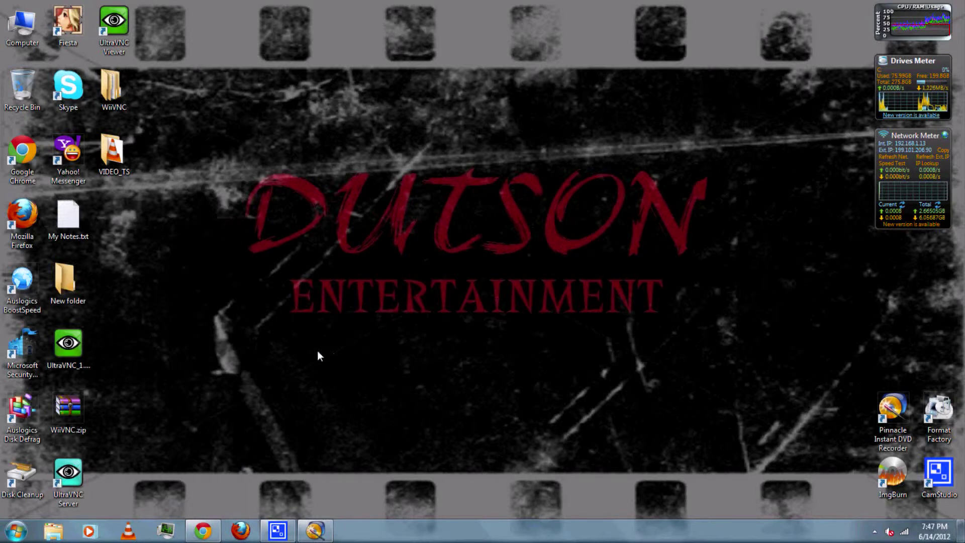